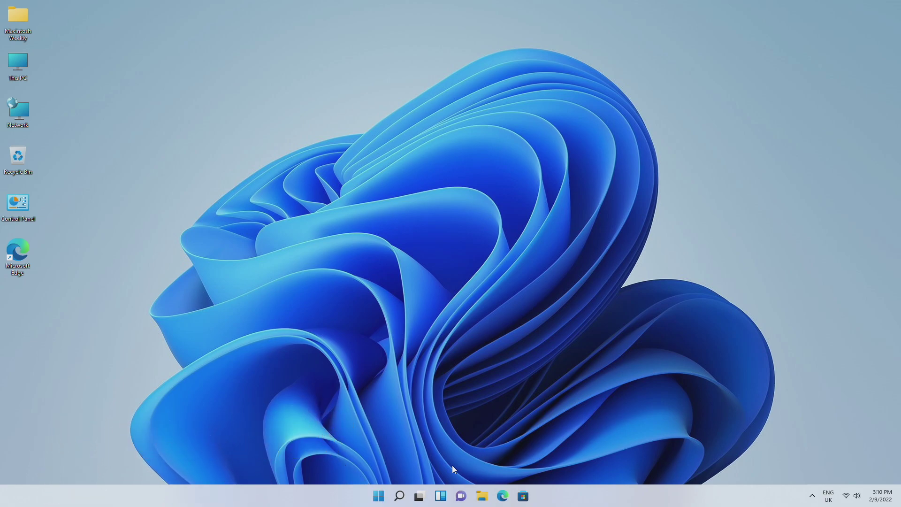
Download the 64-bit 7-Zip installer and brigadier.exe 0.2.4 in Edge, then show them in Downloads.
click(504, 497)
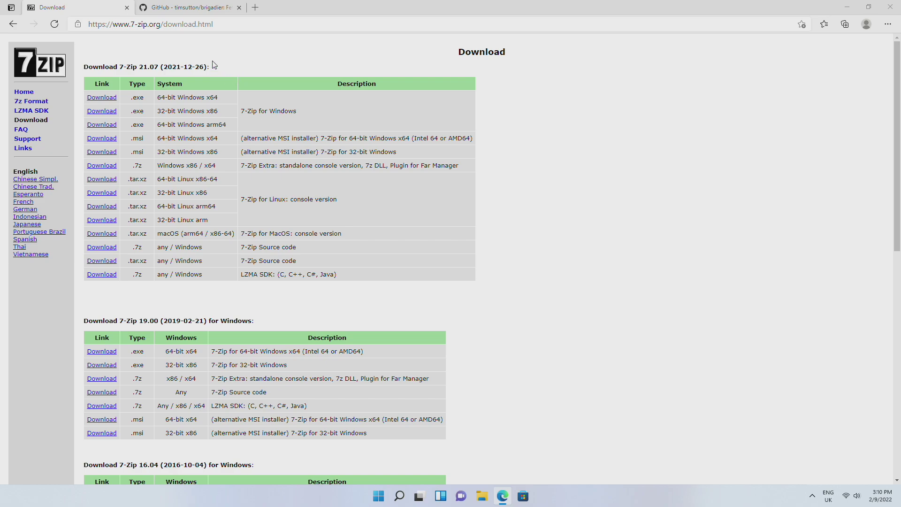
click(103, 97)
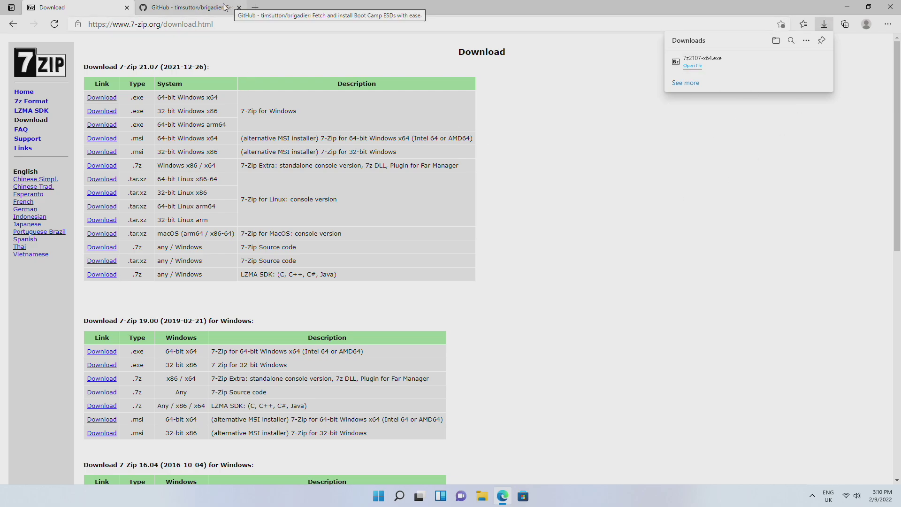
click(204, 7)
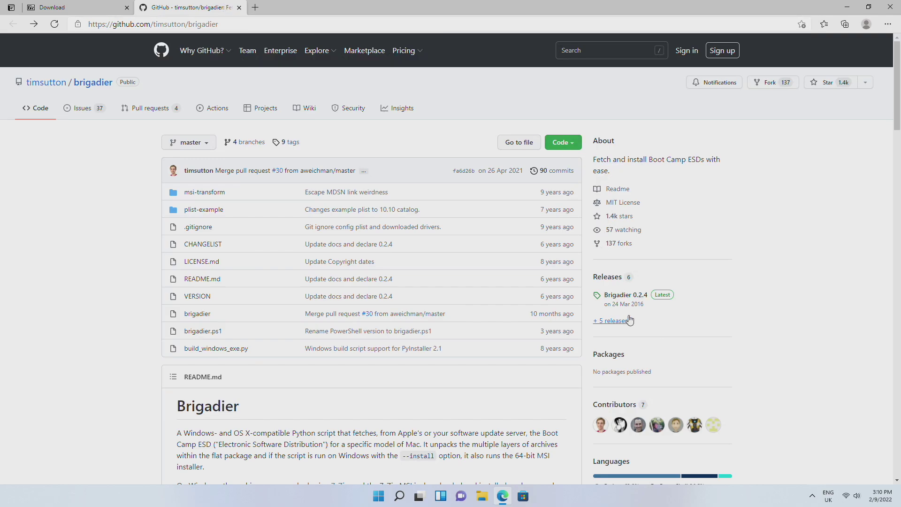
click(634, 297)
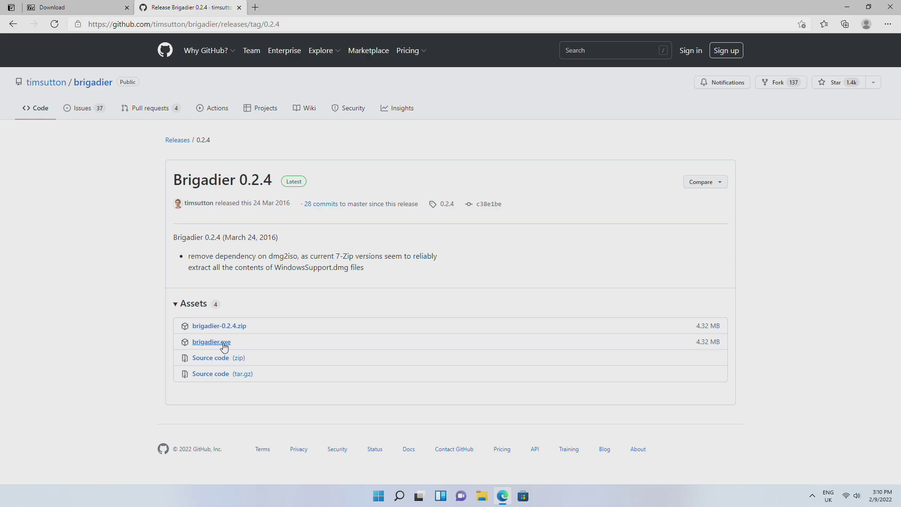
click(222, 343)
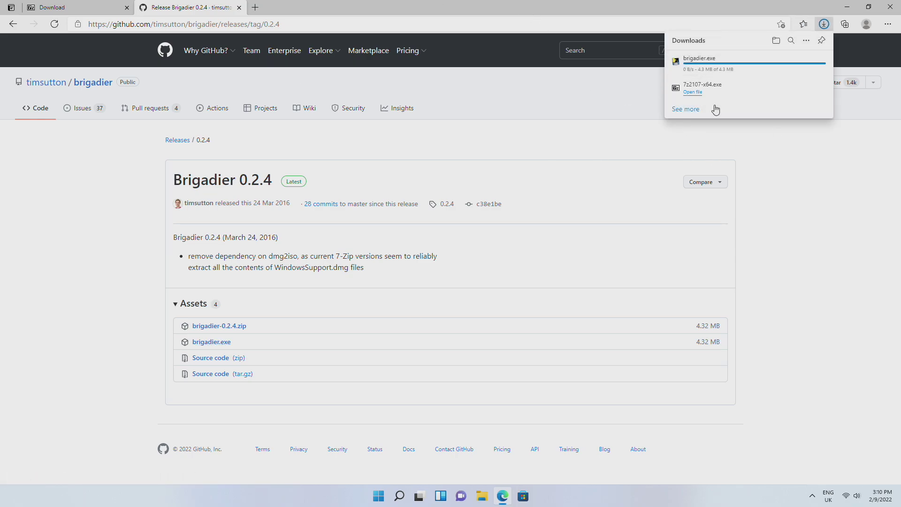
click(792, 83)
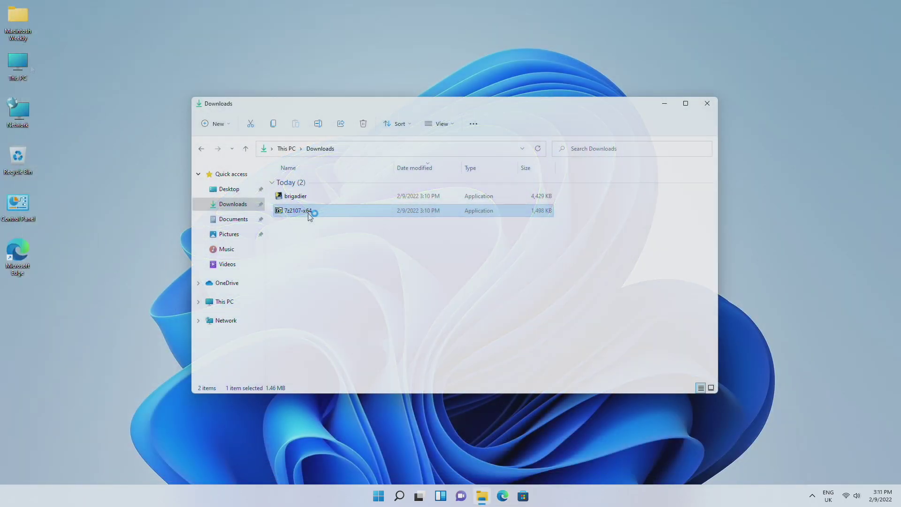
Install 7-Zip 21.07 x64 from 7z2107-x64 with UAC approval and close the finished setup.
double_click(308, 214)
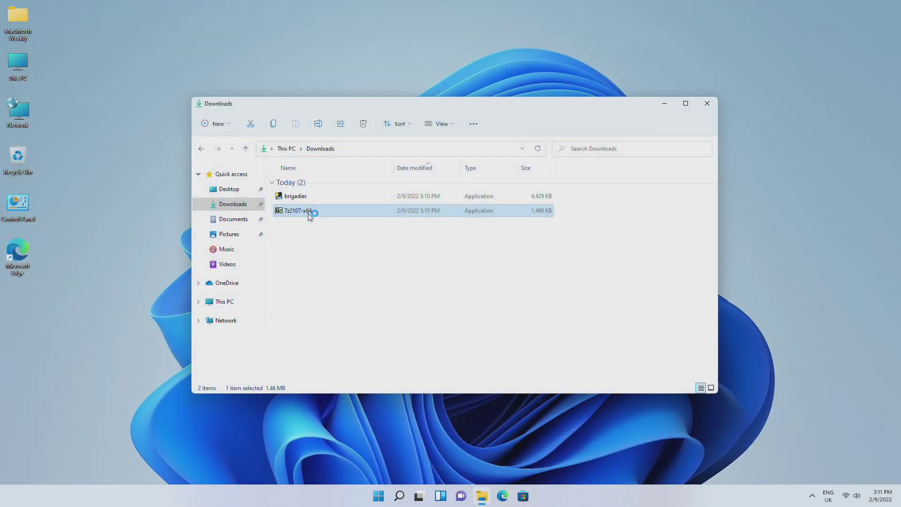
click(394, 324)
click(450, 282)
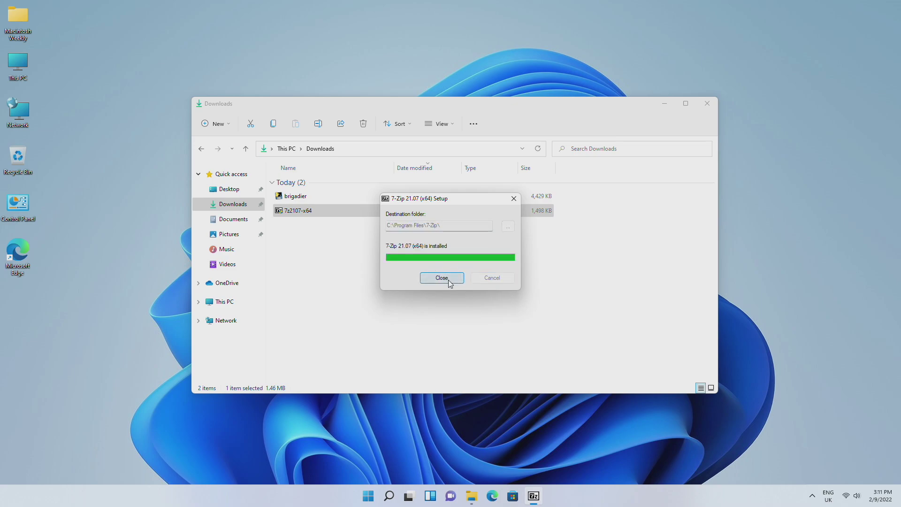
click(441, 279)
Run brigadier.exe and watch it download and extract the Boot Camp package.
double_click(442, 197)
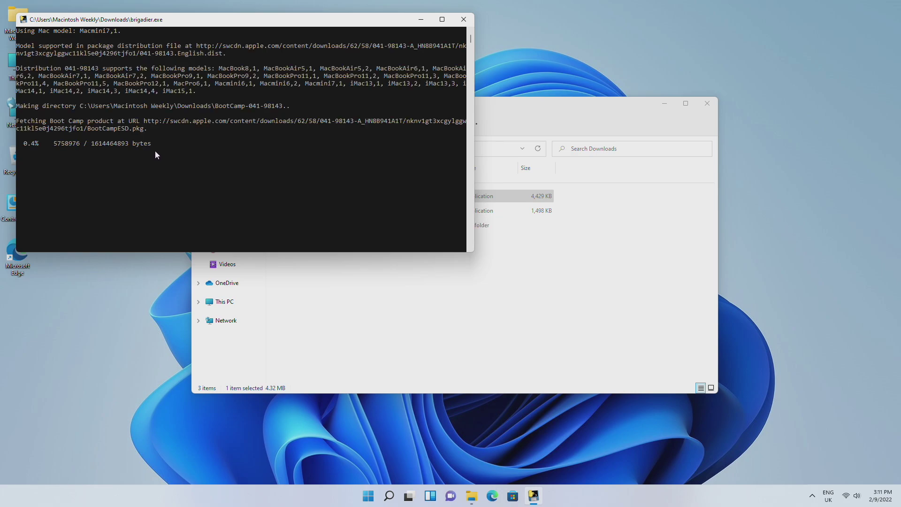
click(483, 269)
click(138, 215)
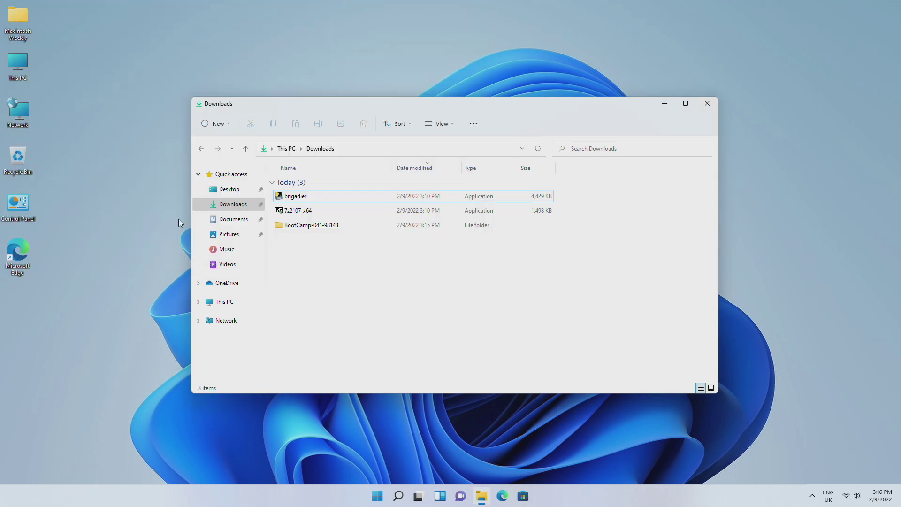
Close the brigadier console and launch Setup from BootCamp-041-98143 > BootCamp.
click(287, 227)
double_click(287, 227)
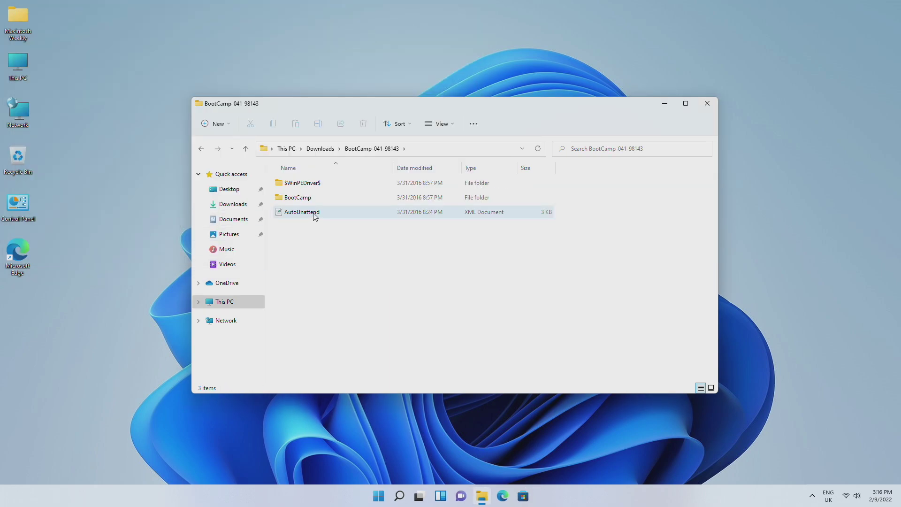
double_click(342, 208)
Accept the Boot Camp license agreement and start the Boot Camp 6.0 installation.
click(395, 330)
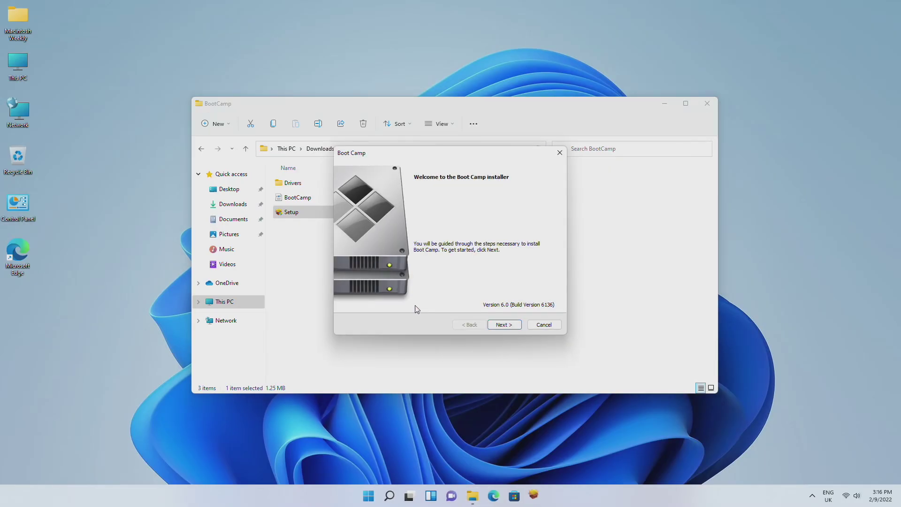
click(504, 326)
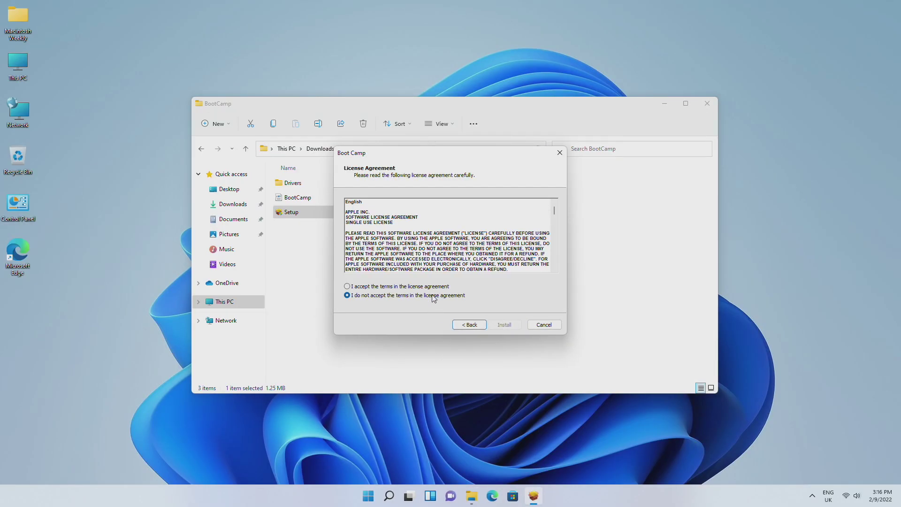
click(346, 286)
click(505, 326)
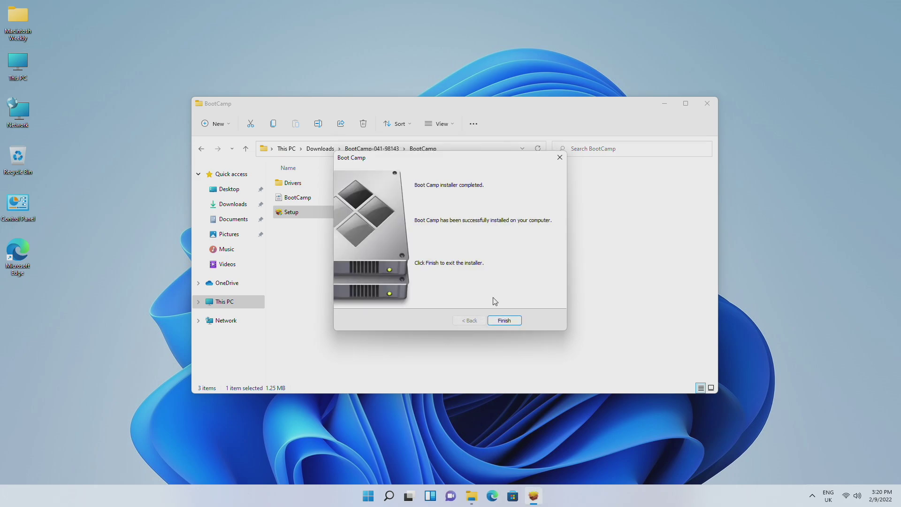
Finish the Boot Camp installer and confirm the Windows restart.
click(504, 321)
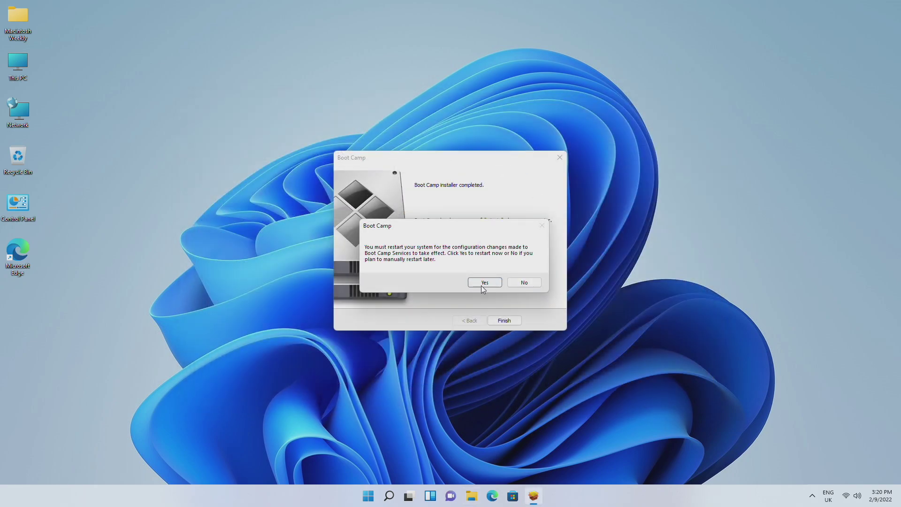
click(485, 283)
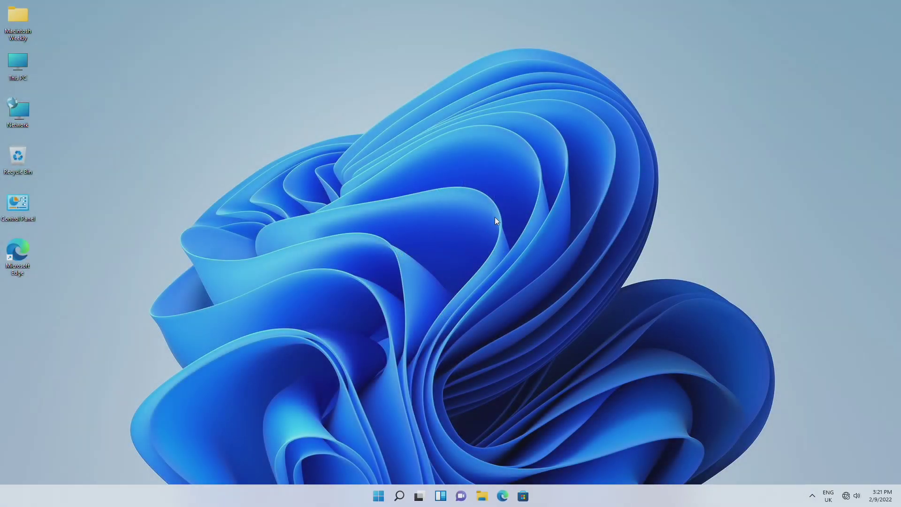
Launch Apple Software Update from Start and install all three listed updates.
key(super)
click(423, 373)
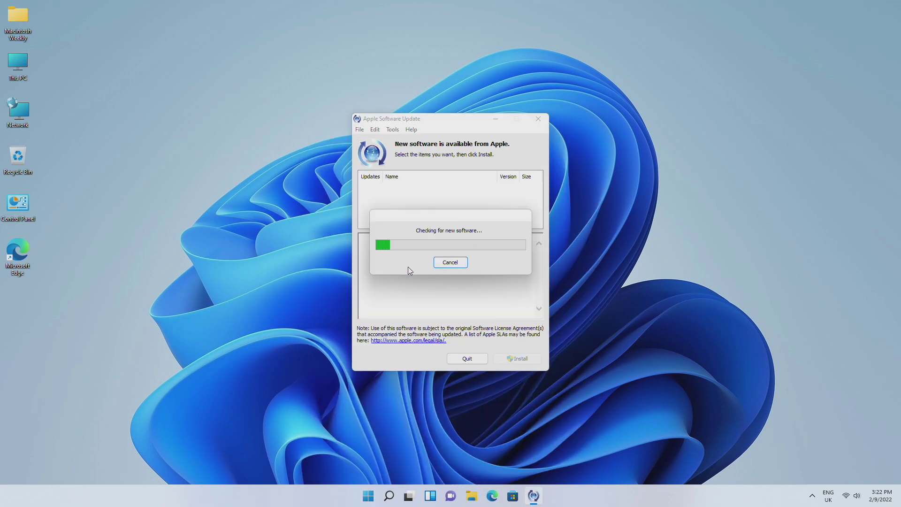
click(518, 359)
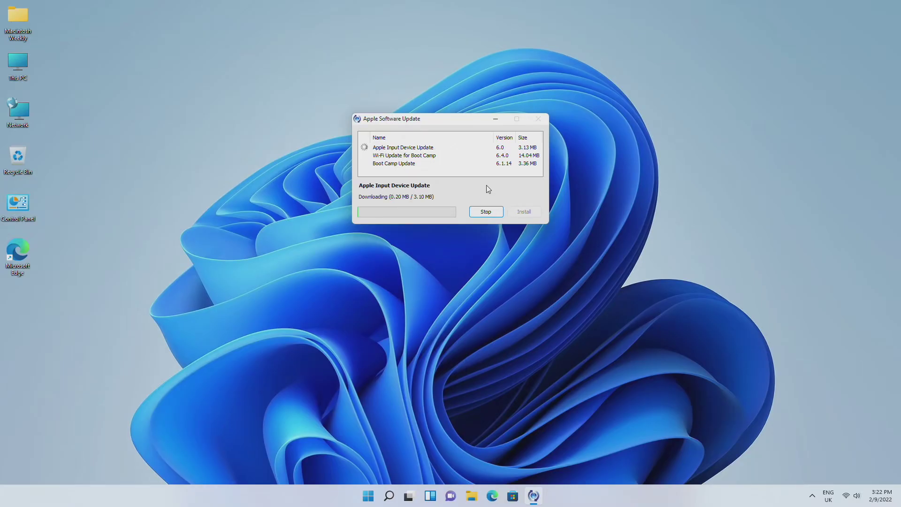